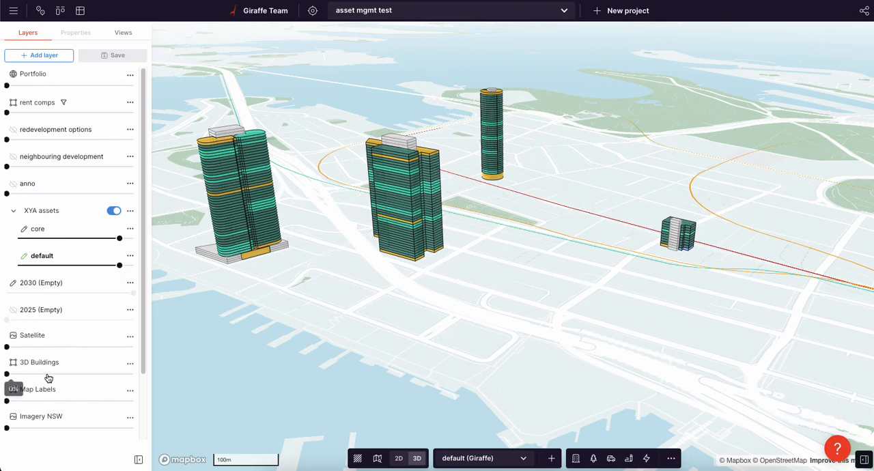
Hide the XYA assets layer group and set the 3D Buildings layer's opacity to 0%
scroll(441, 216, down, 3)
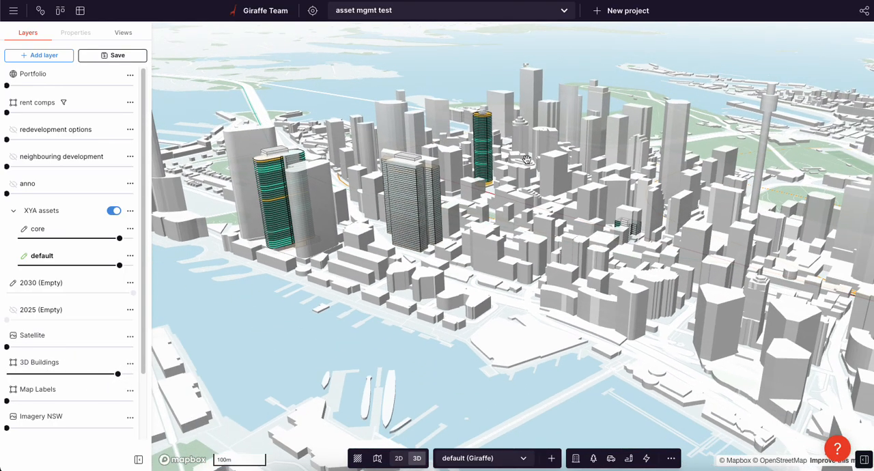
click(113, 211)
drag(118, 374, 6, 373)
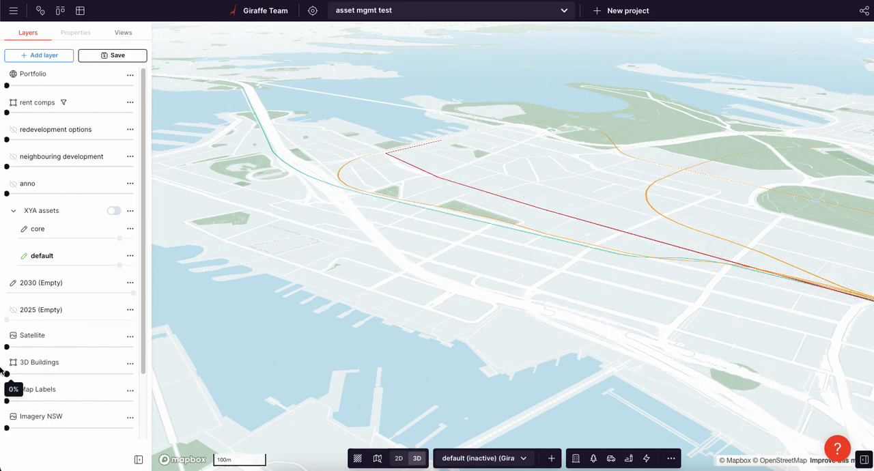
Show the rent comps layer at 84% opacity and switch the map to the 2D view
drag(6, 112, 113, 112)
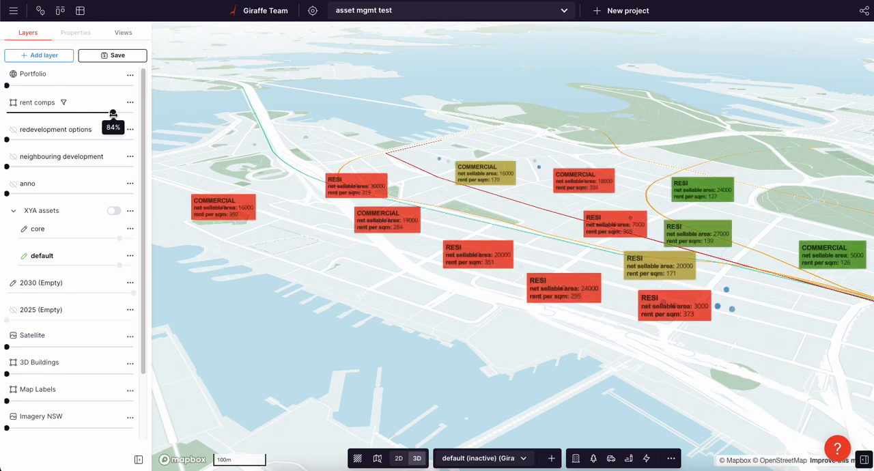
right_drag(472, 217, 451, 235)
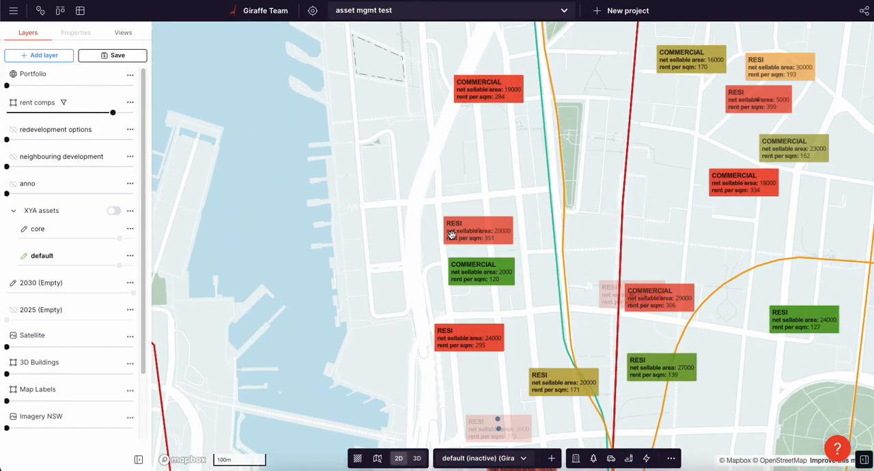
Examine the rent comps labels across the city for asset type, net sellable area and rent per sqm
scroll(451, 234, down, 5)
drag(567, 212, 531, 251)
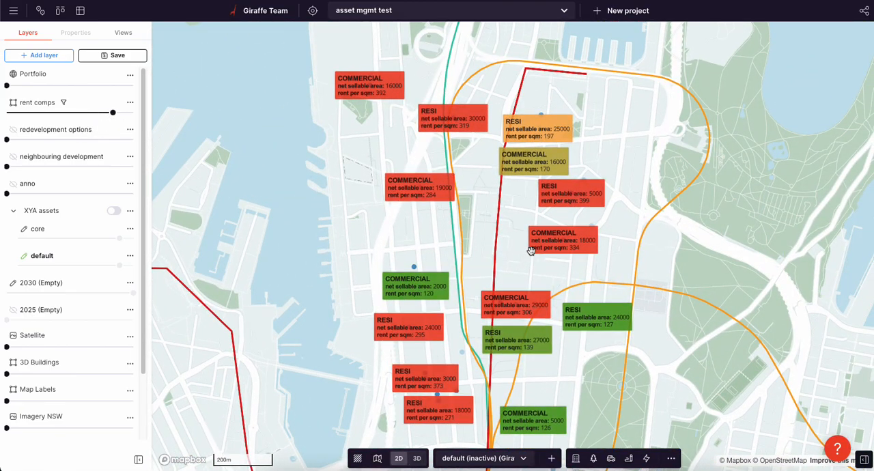
scroll(479, 226, down, 3)
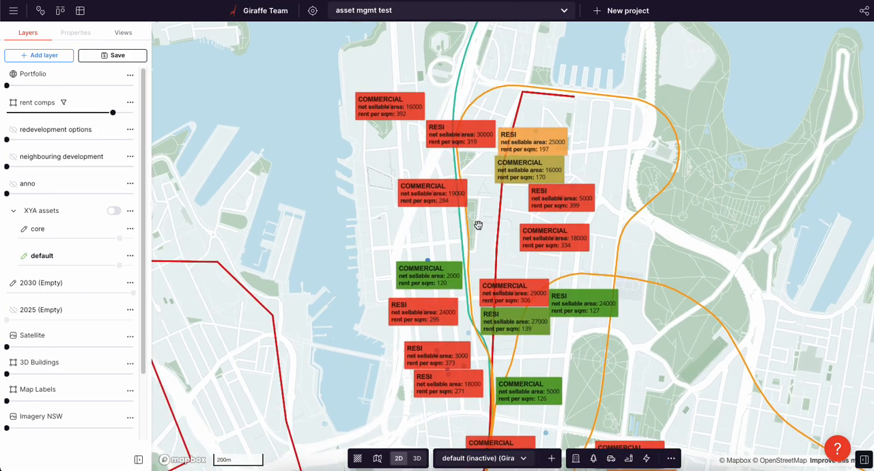
drag(500, 236, 481, 207)
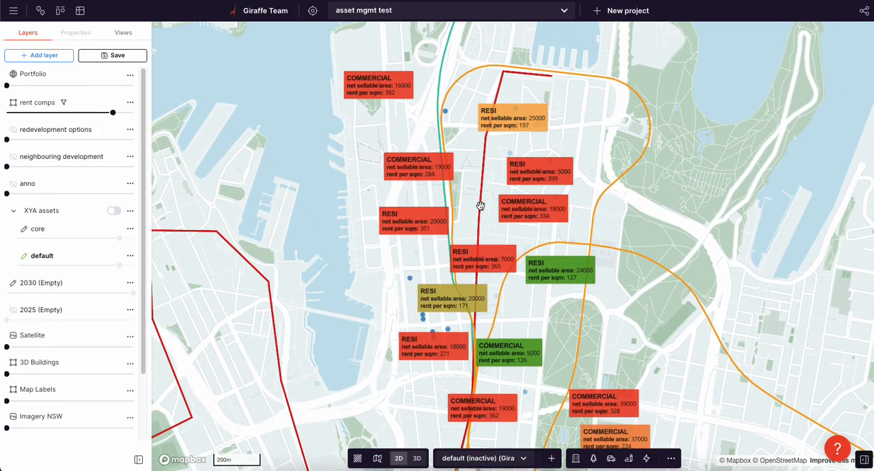
scroll(480, 219, down, 2)
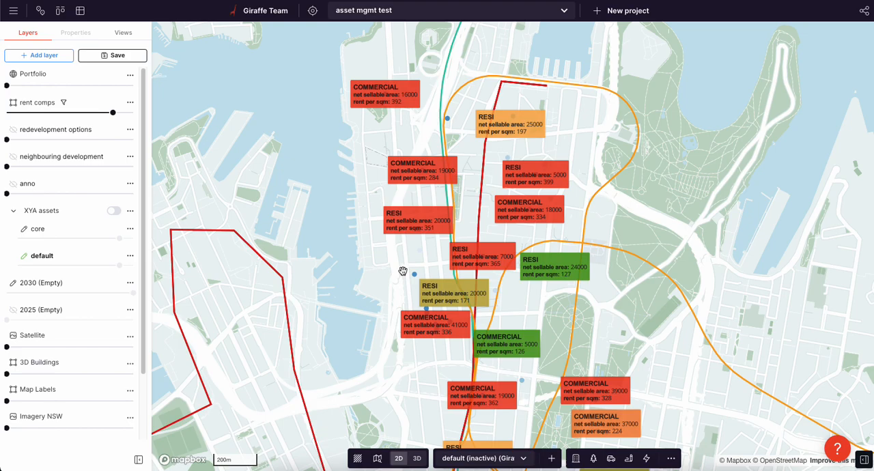
scroll(447, 259, up, 5)
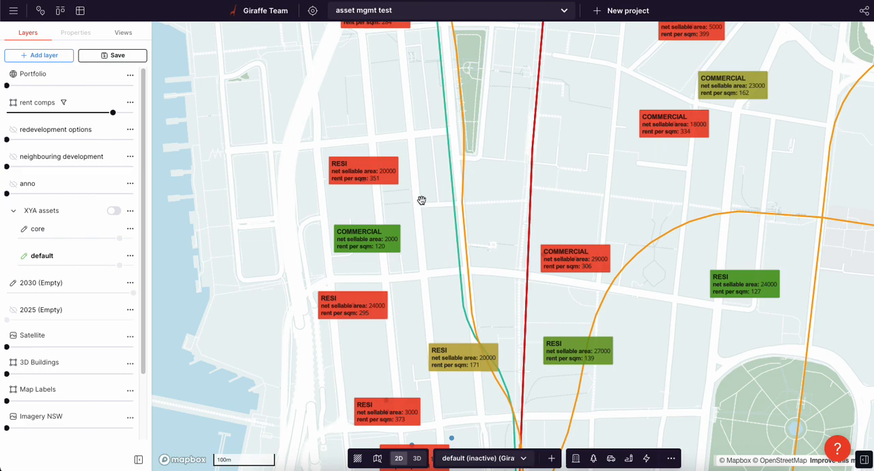
scroll(418, 199, down, 1)
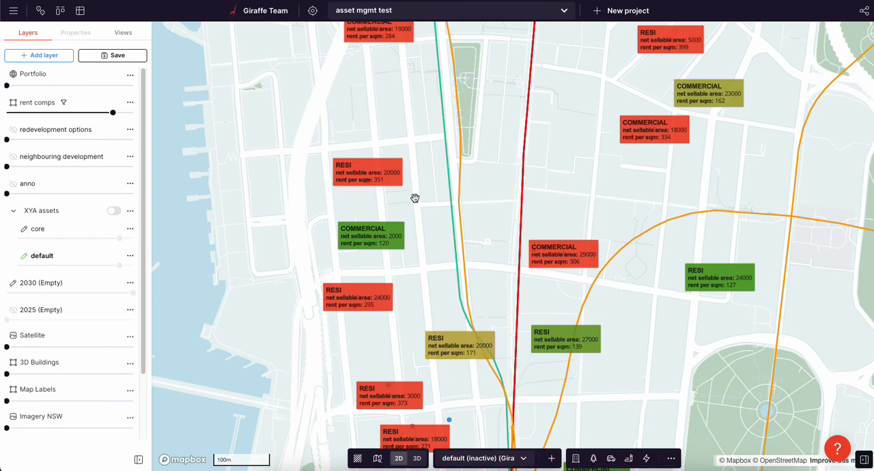
scroll(419, 198, down, 5)
scroll(437, 194, down, 2)
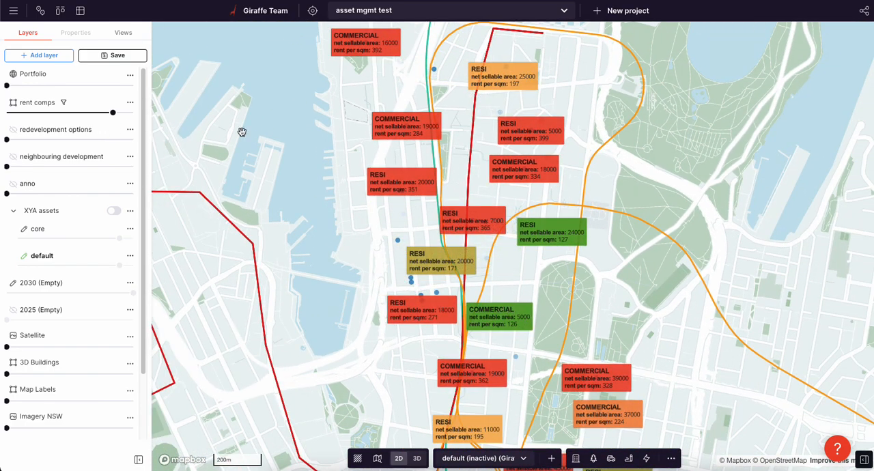
scroll(434, 165, up, 3)
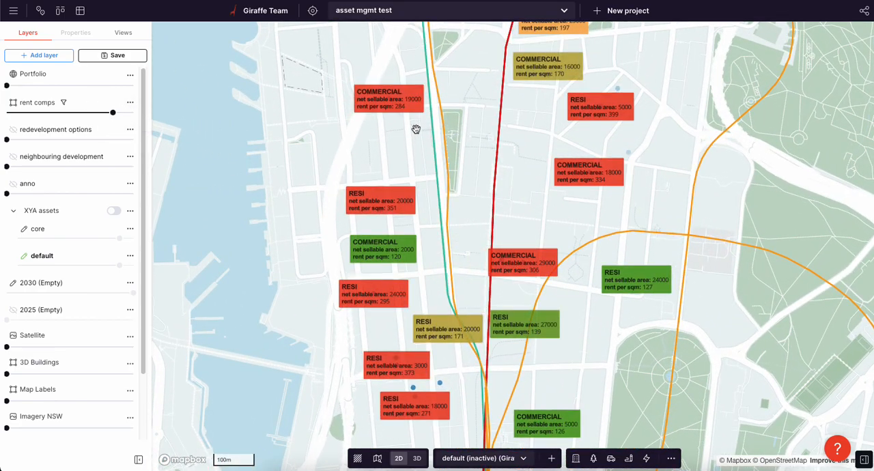
scroll(414, 133, down, 2)
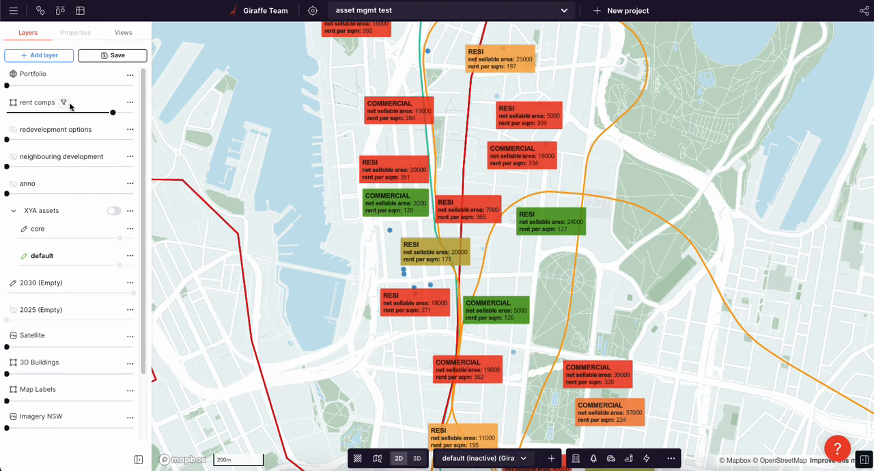
Open the rent comps lens and add a filter where asset type is Commercial
click(63, 103)
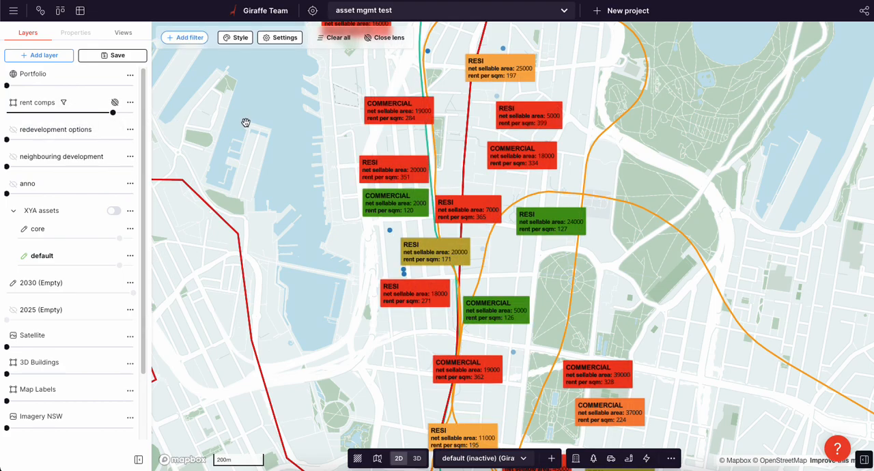
scroll(426, 268, up, 2)
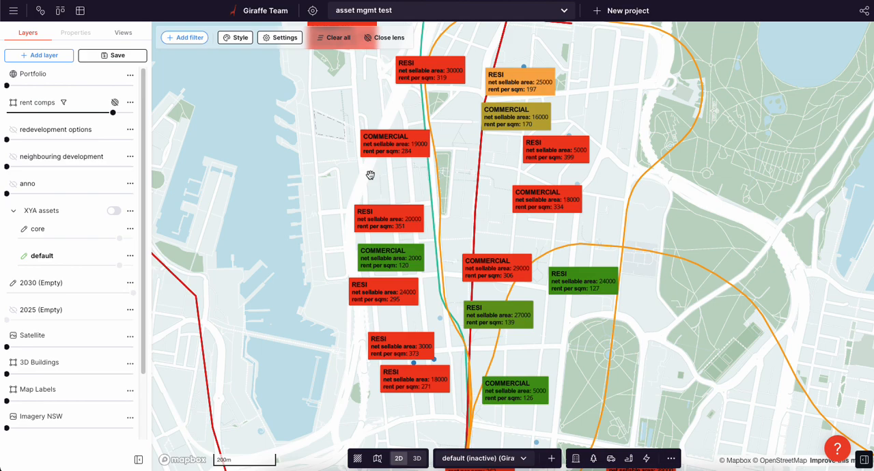
scroll(447, 191, up, 1)
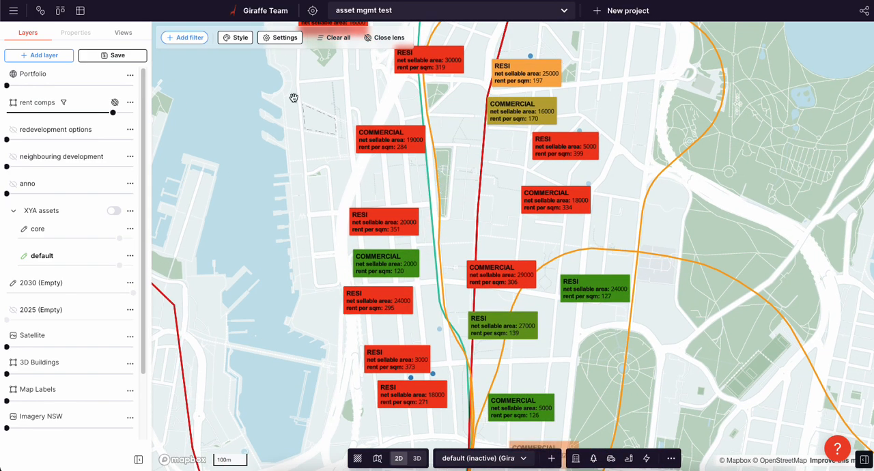
click(185, 37)
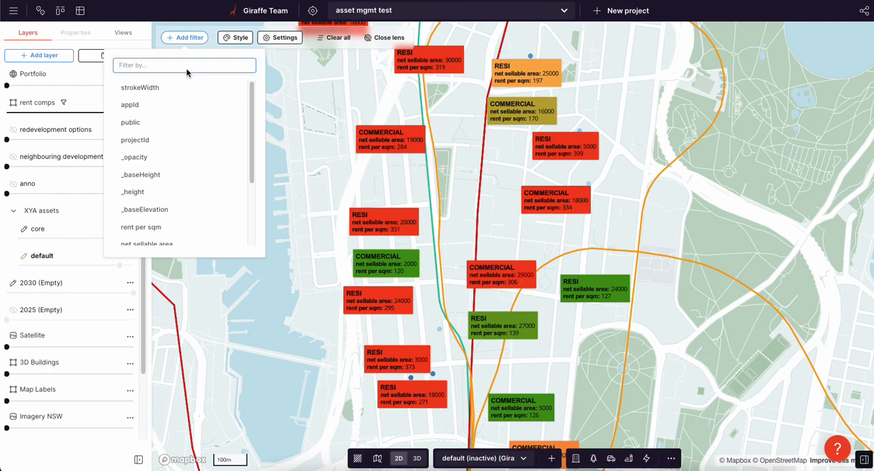
text(ass)
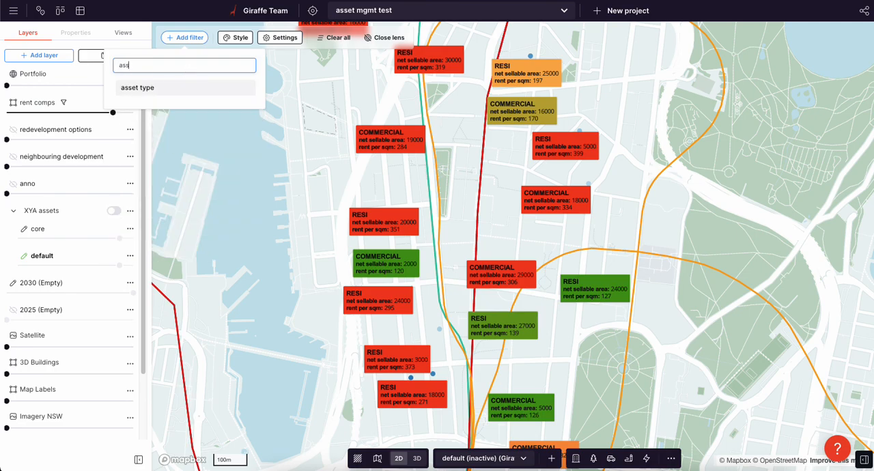
click(161, 89)
click(175, 112)
click(171, 142)
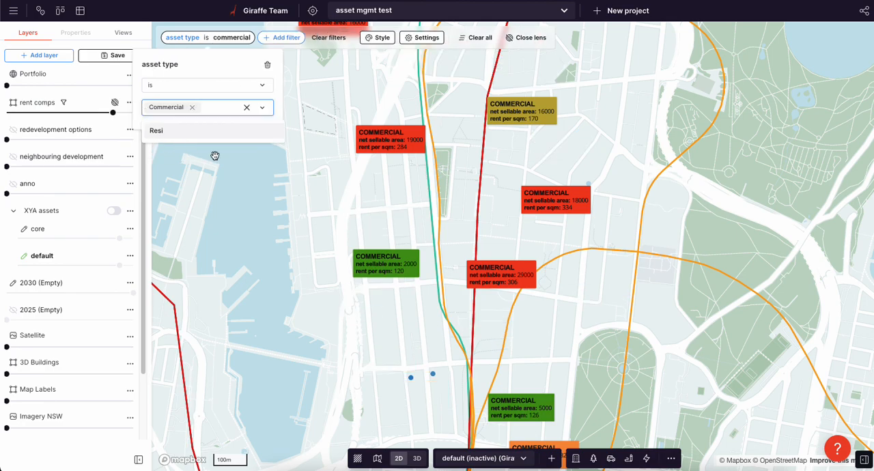
Add a second rent comps filter where net sellable area is less than 20000
drag(290, 196, 316, 195)
click(274, 36)
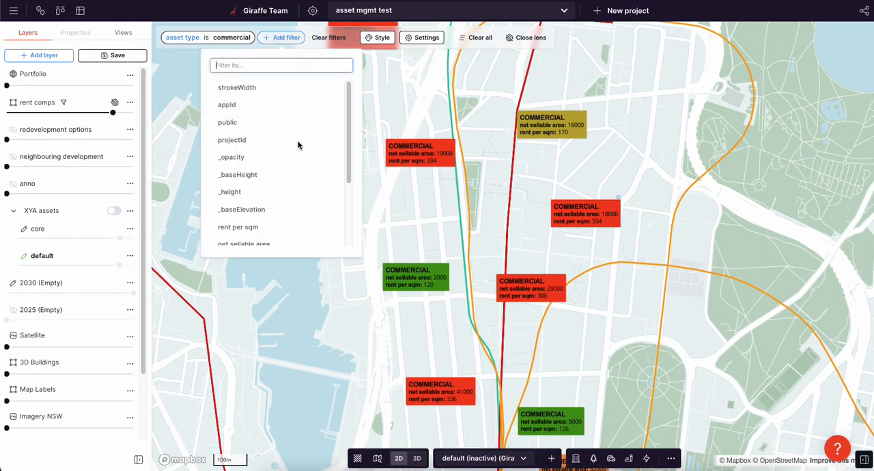
text(ara)
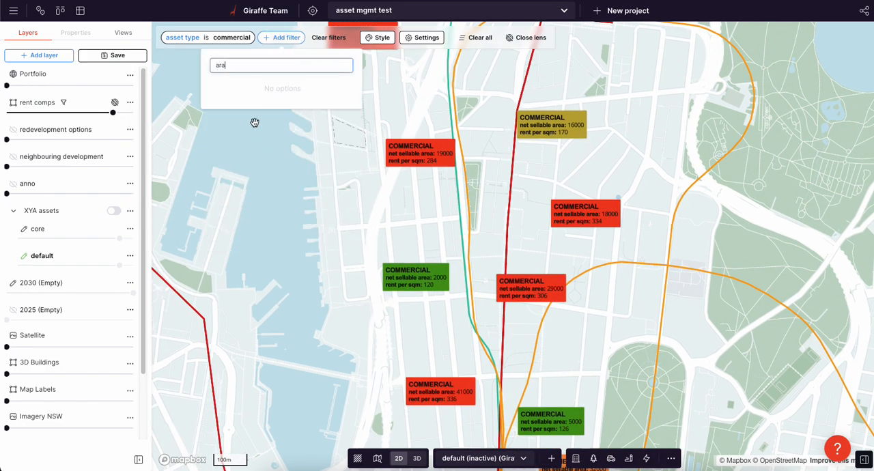
key(BackSpace)
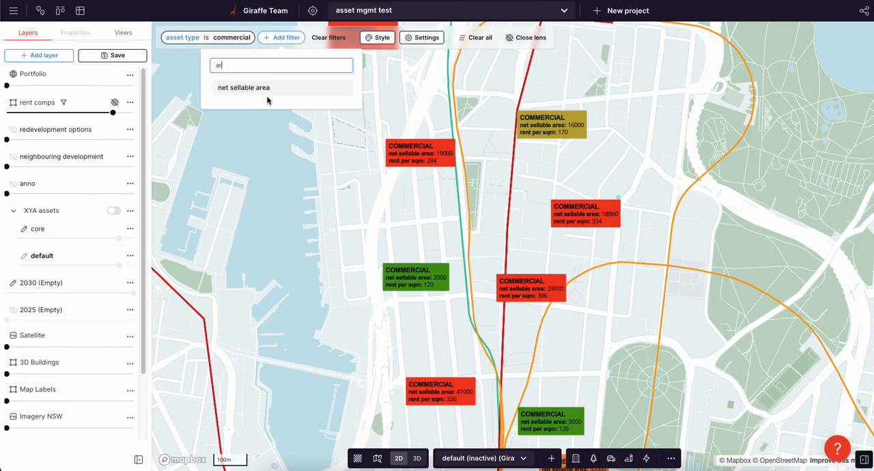
click(236, 94)
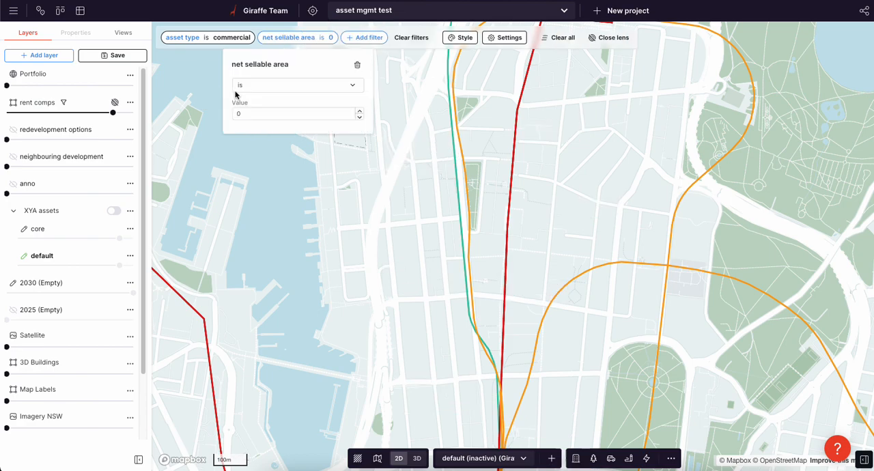
click(267, 89)
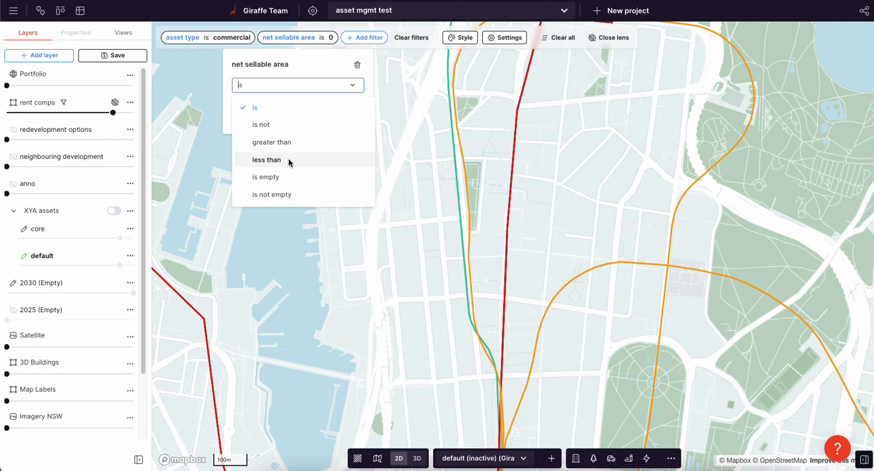
click(288, 161)
double_click(270, 114)
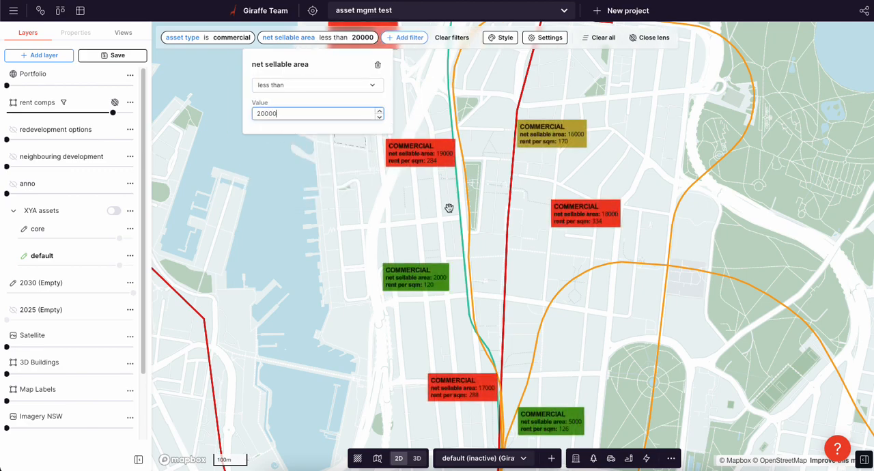
click(481, 228)
scroll(512, 225, down, 1)
drag(511, 225, 490, 258)
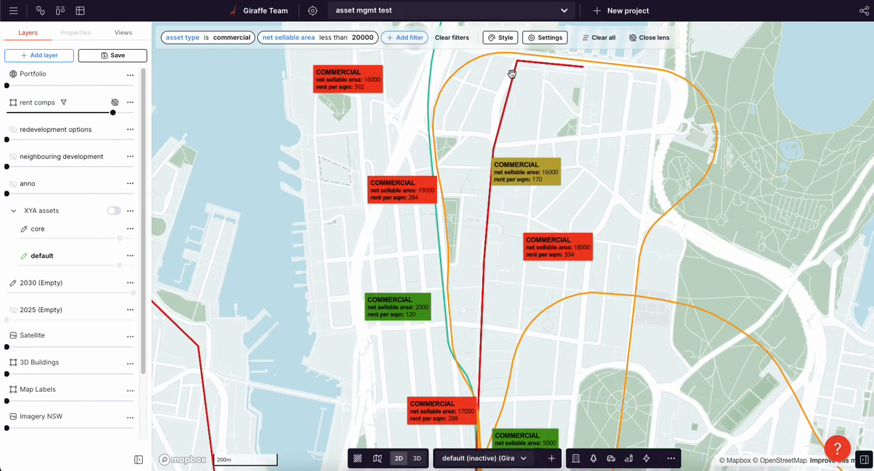
Review the rent comps lens style, including its colour ramps and label details, and close it
click(502, 40)
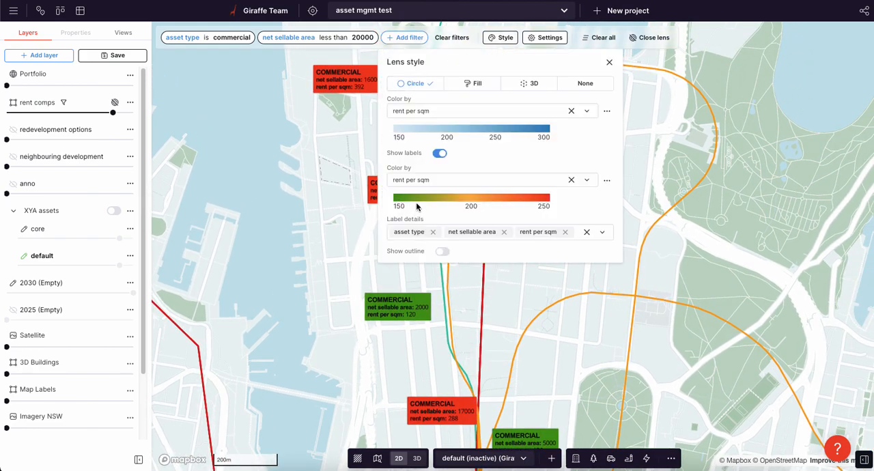
drag(348, 230, 332, 242)
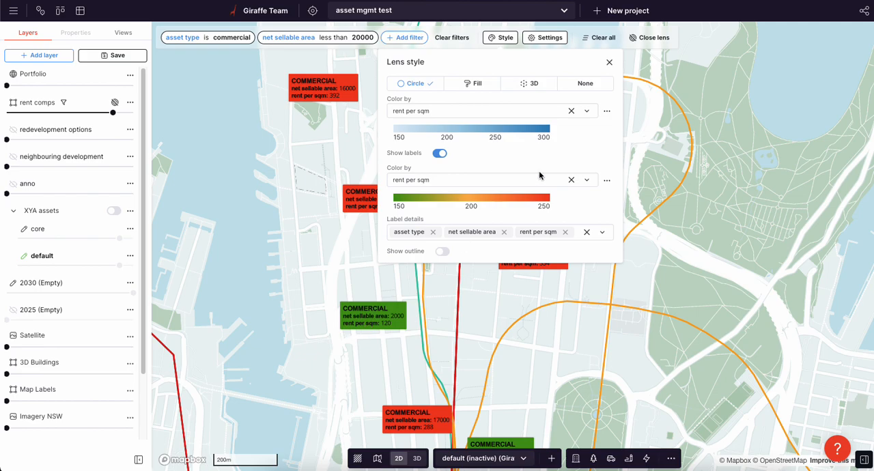
click(609, 62)
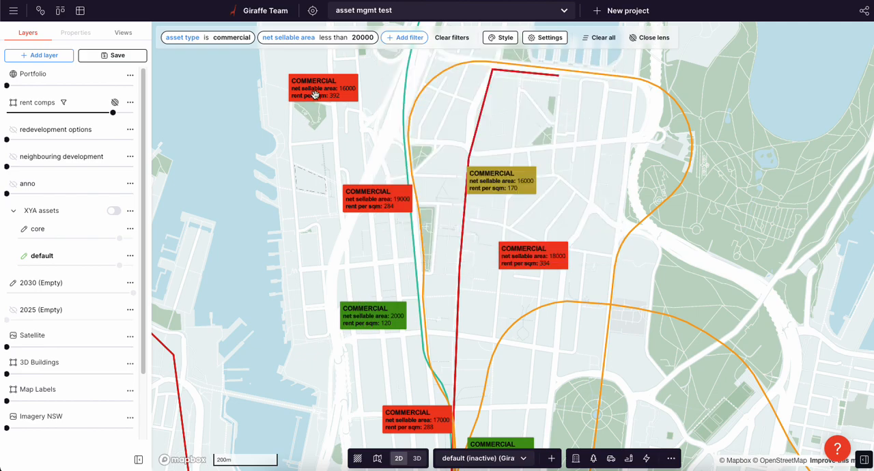
Show the rent comps lens's data table with only selected rows listed
click(542, 39)
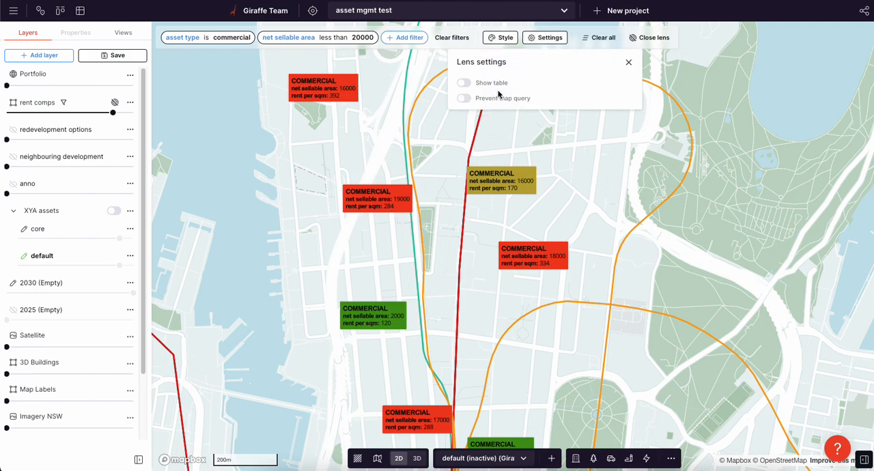
click(465, 83)
click(254, 454)
click(254, 455)
scroll(359, 144, down, 3)
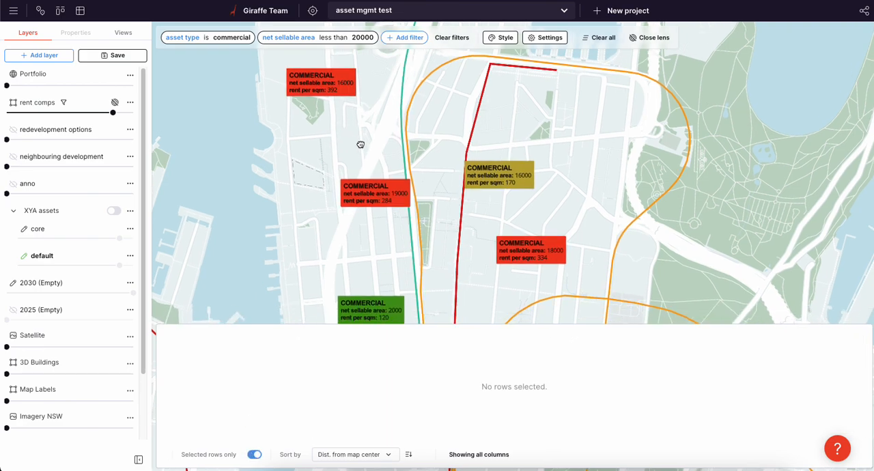
Select the commercial rent comps on the map with rents per sqm of 284, 334, 392, 288 and 362
scroll(375, 168, up, 1)
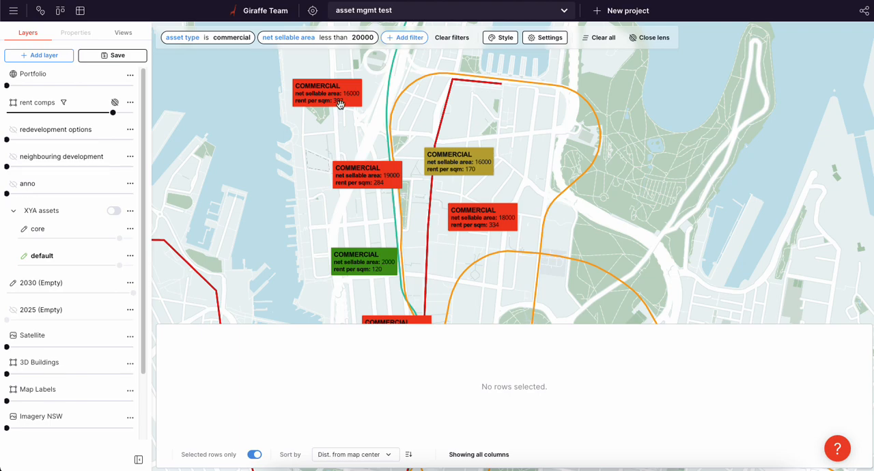
click(374, 166)
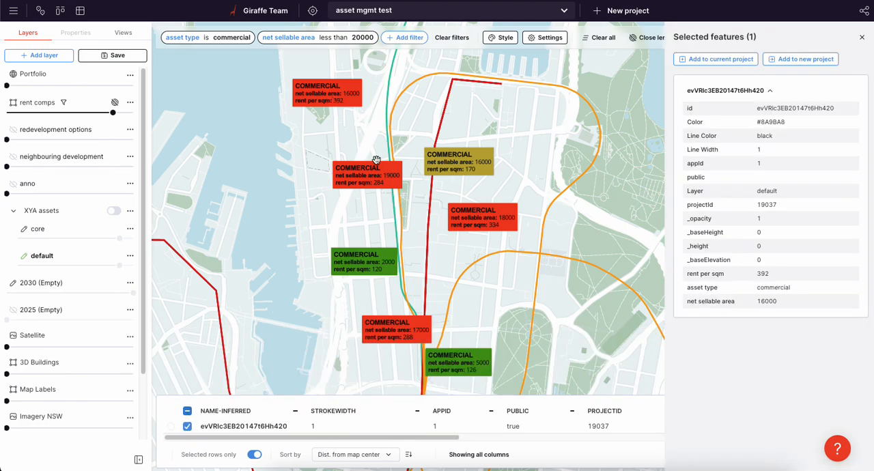
shift+click(470, 220)
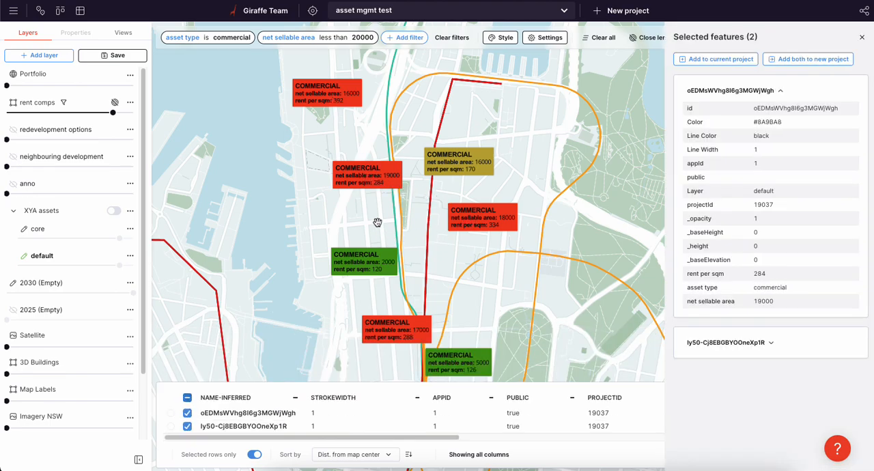
shift+click(326, 96)
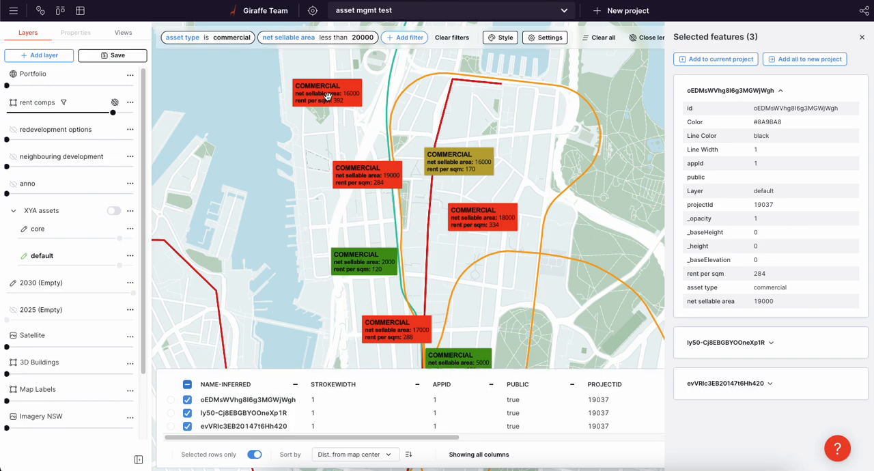
shift+click(402, 334)
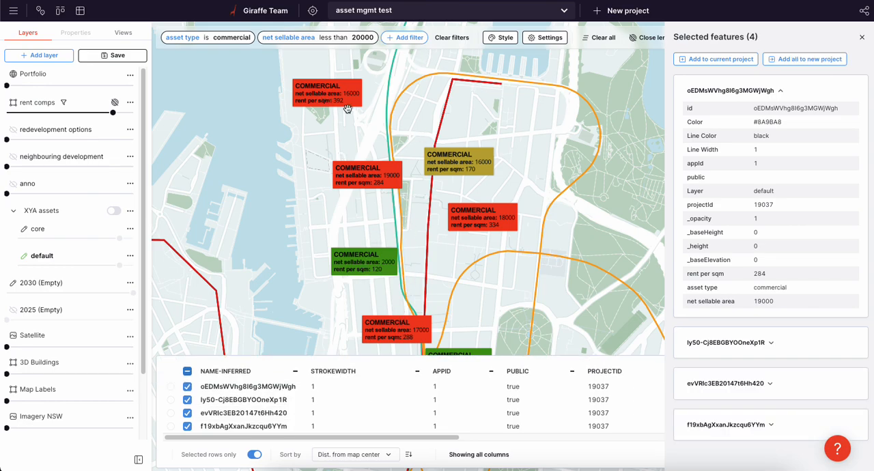
drag(449, 255, 432, 126)
shift+click(415, 287)
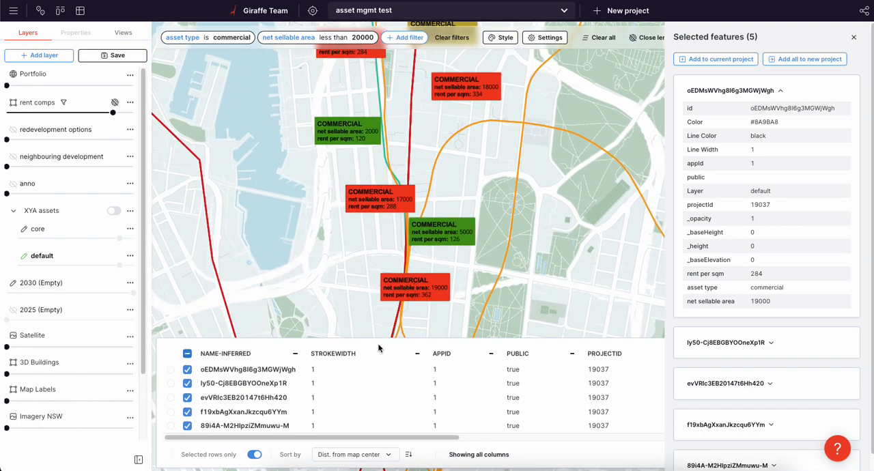
Compare the selected comps' rent per sqm, net sellable area and asset type columns in the data table
mouse_move(376, 435)
mouse_down()
mouse_move(704, 436)
mouse_move(417, 425)
mouse_move(359, 404)
mouse_up()
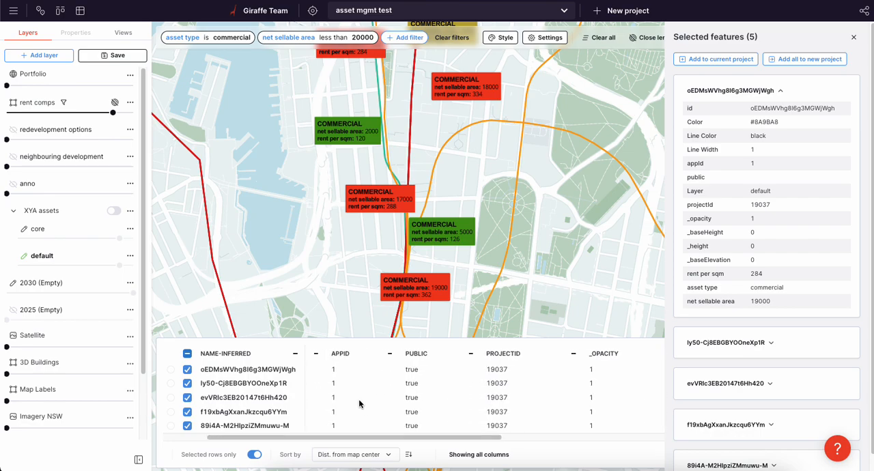
drag(373, 442, 362, 443)
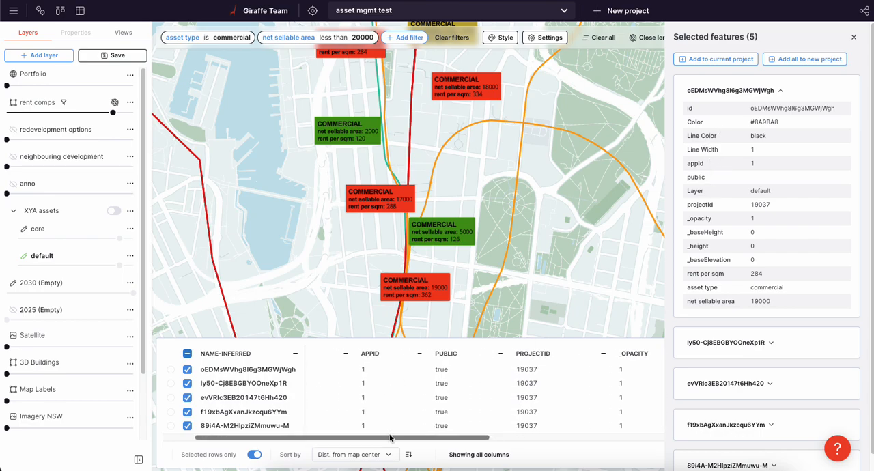
drag(392, 438, 645, 412)
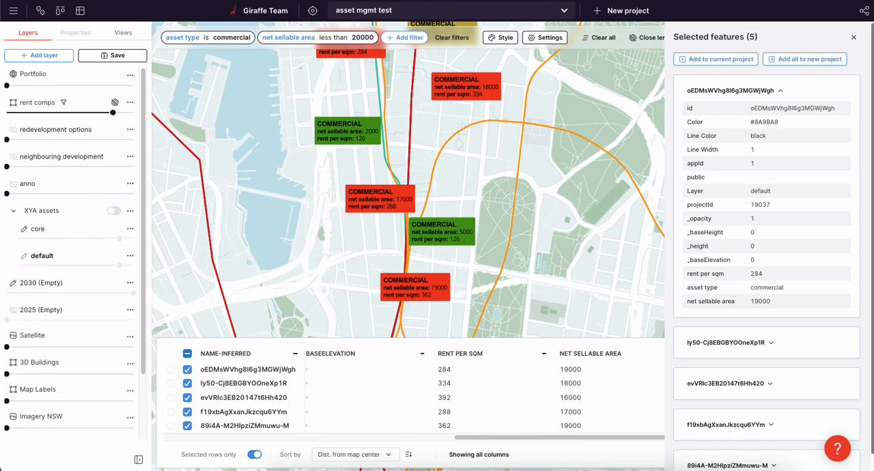
drag(464, 435, 578, 435)
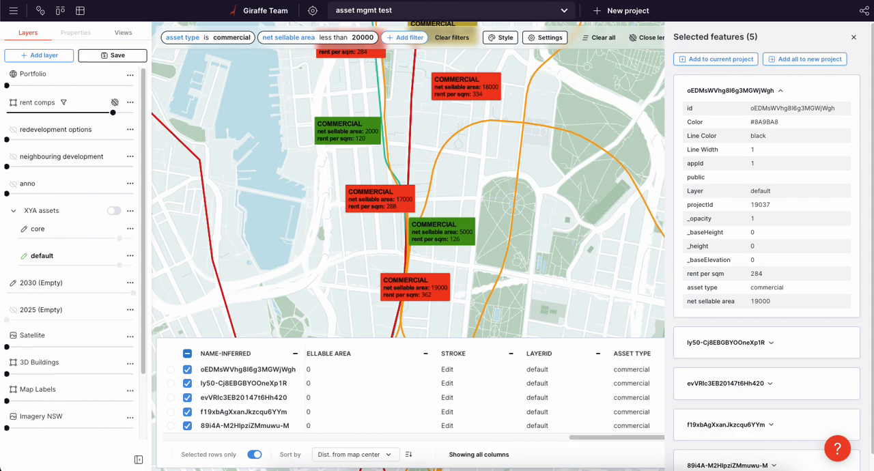
Change the rent comps asset type filter to Resi
drag(570, 250, 576, 274)
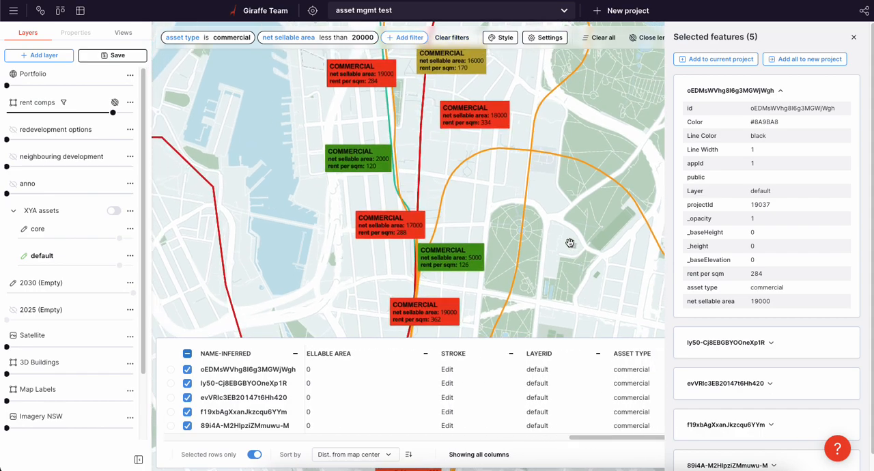
scroll(570, 241, down, 3)
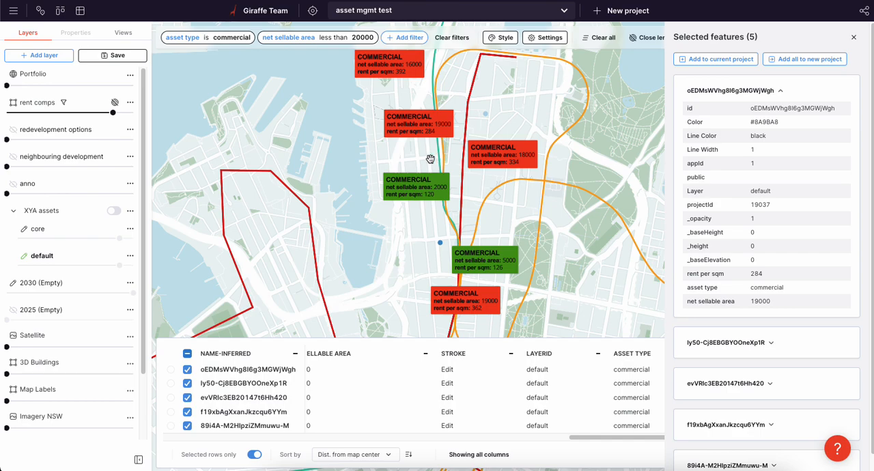
click(218, 42)
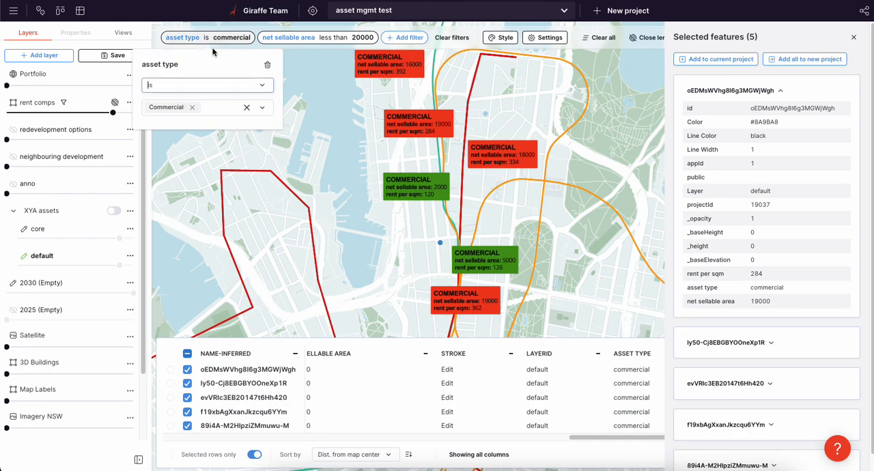
click(192, 107)
text(res)
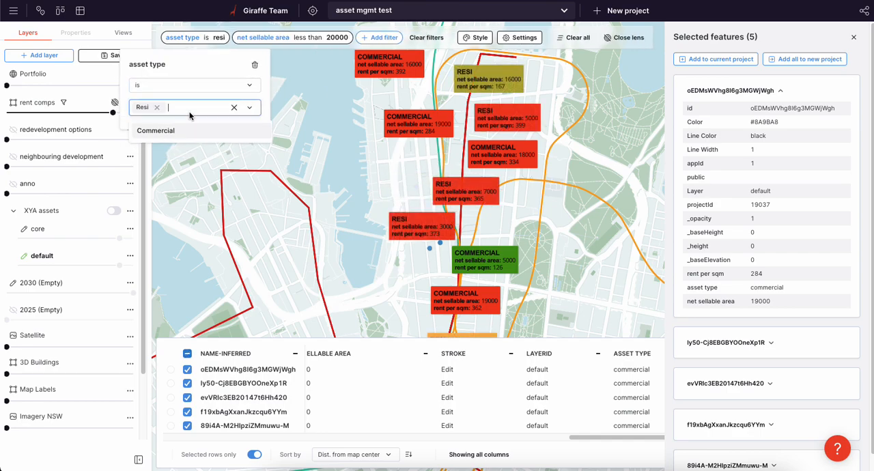
click(179, 128)
Change the net sellable area filter to greater than 29000
click(263, 38)
click(266, 93)
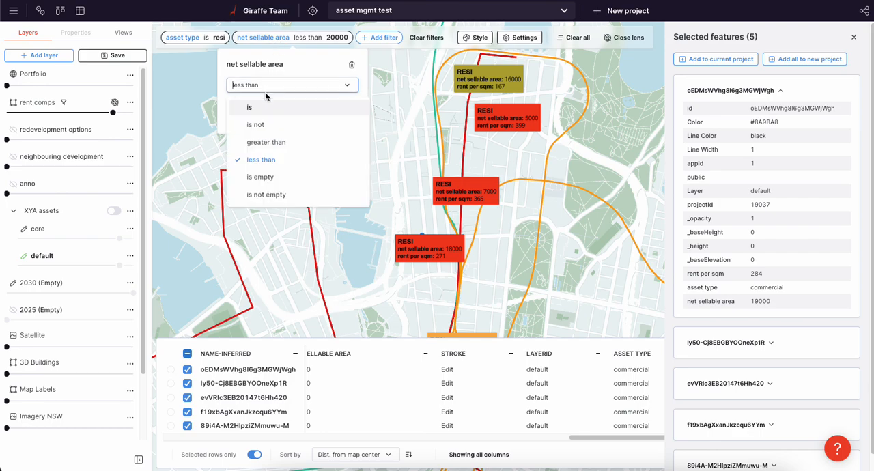
click(266, 142)
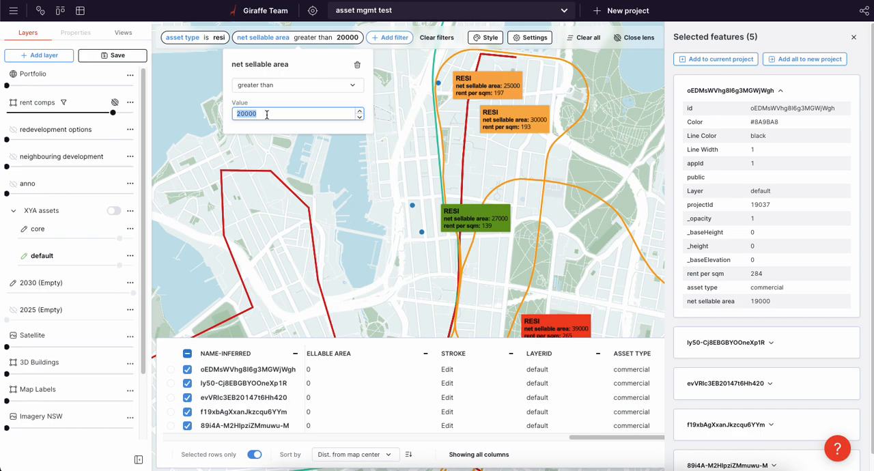
text(29000)
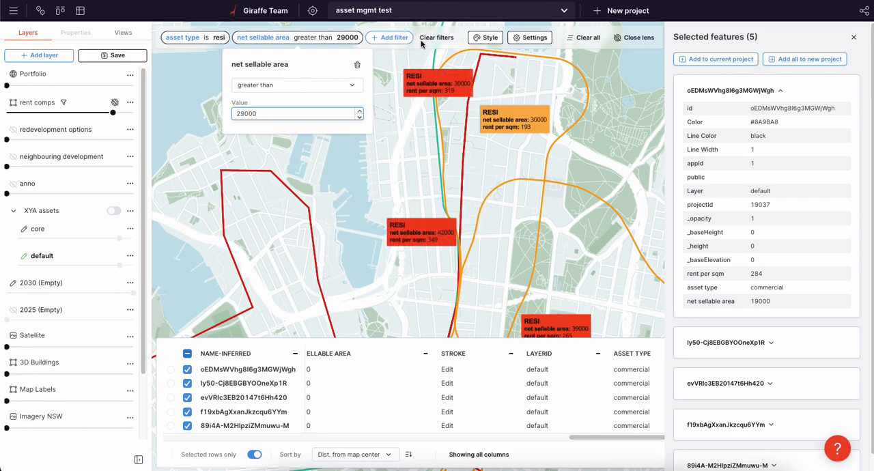
Add a third rent comps filter where rent per sqm is less than 150
click(383, 38)
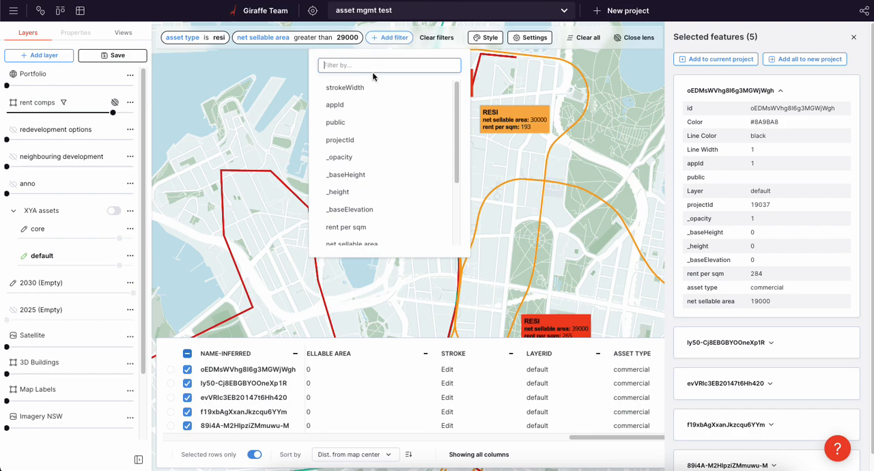
text(re)
click(371, 88)
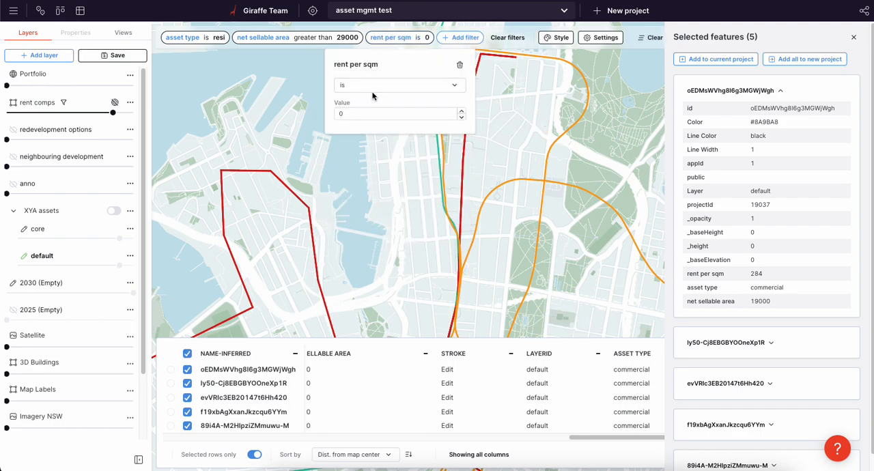
click(374, 86)
click(391, 158)
click(375, 114)
text(150)
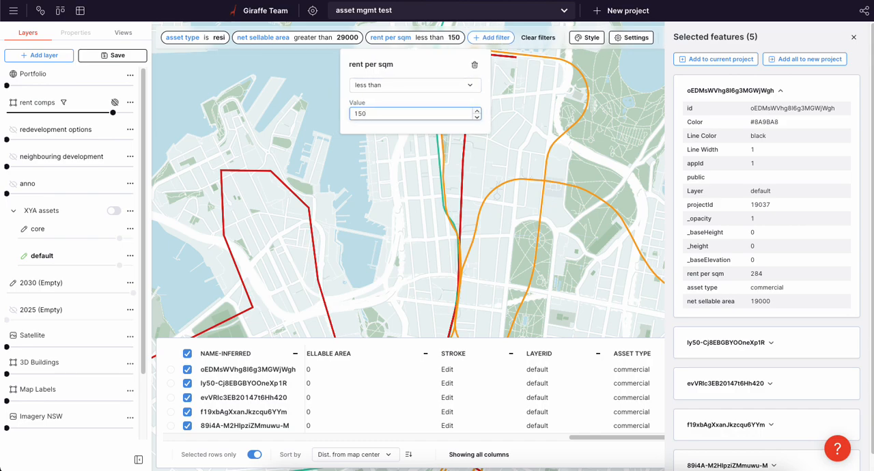
Raise the rent per sqm filter limit to 250
double_click(477, 110)
drag(357, 113, 416, 115)
text(2)
Examine the locations and labels of the filtered residential comps across the map, including in a tilted view
drag(519, 147, 536, 206)
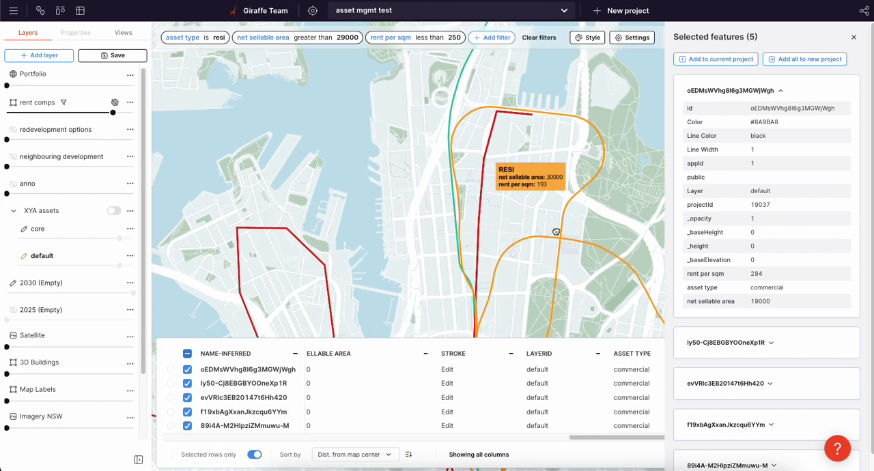
scroll(547, 218, down, 5)
scroll(526, 268, up, 5)
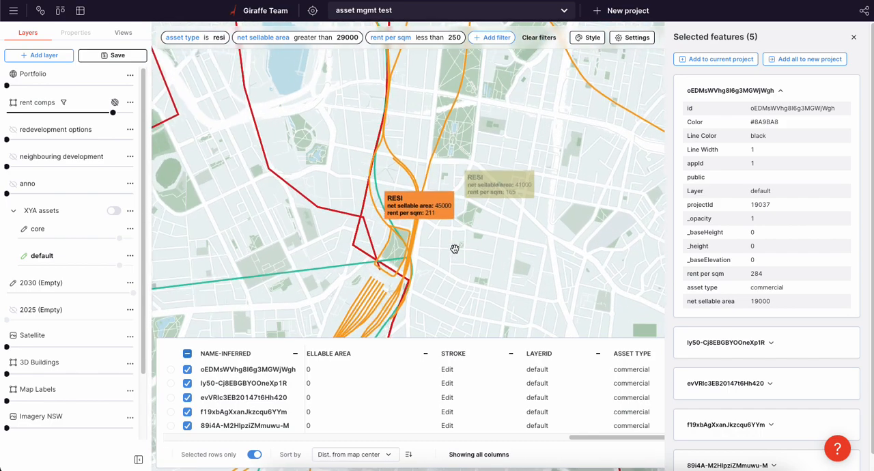
drag(442, 146, 443, 166)
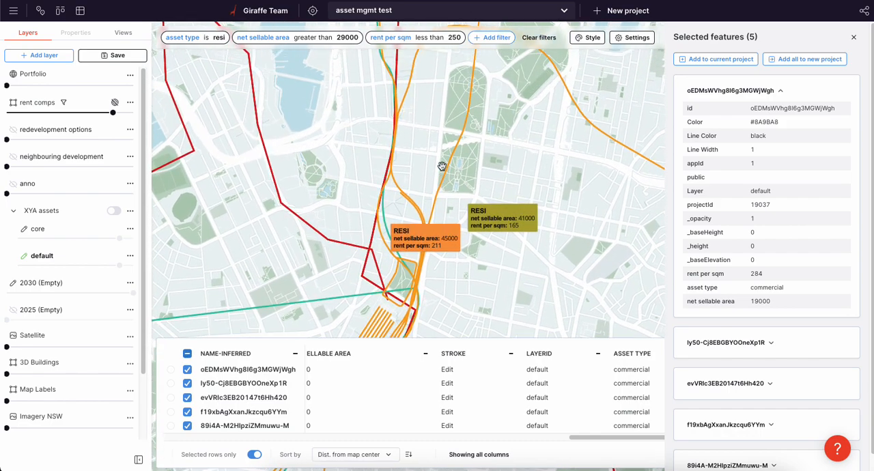
right_drag(419, 143, 421, 192)
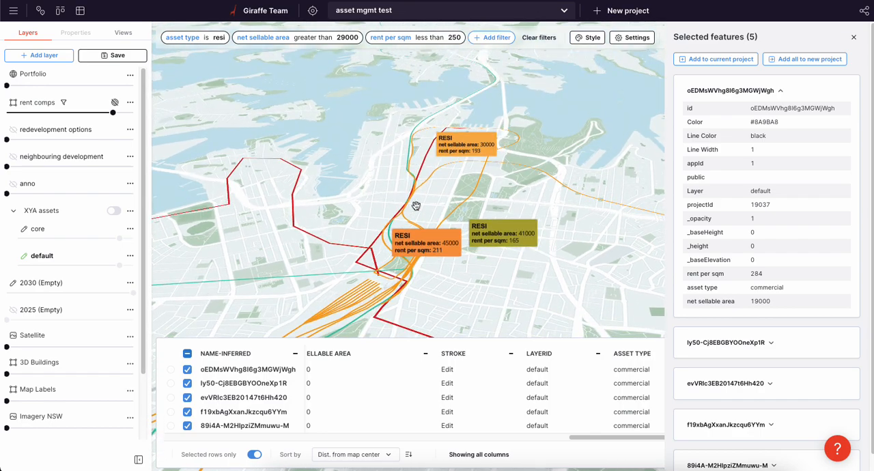
right_drag(351, 175, 390, 182)
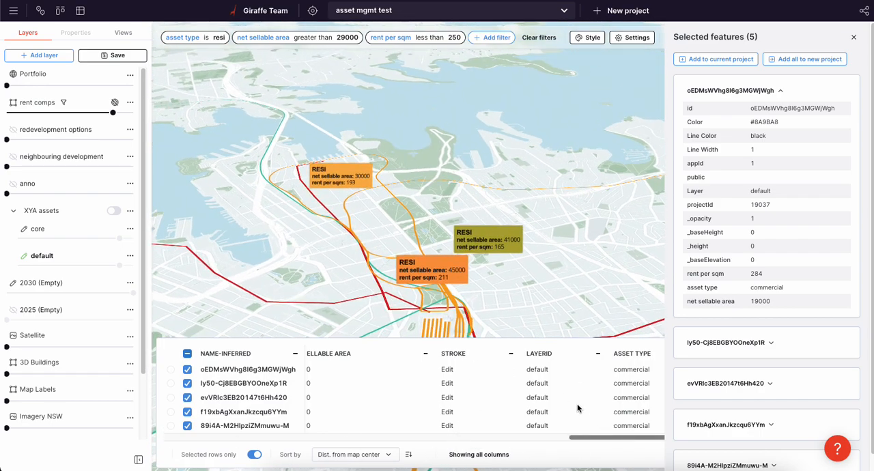
scroll(491, 276, up, 3)
right_drag(491, 276, 485, 278)
Clear the current selection of rent comps on the map
click(479, 280)
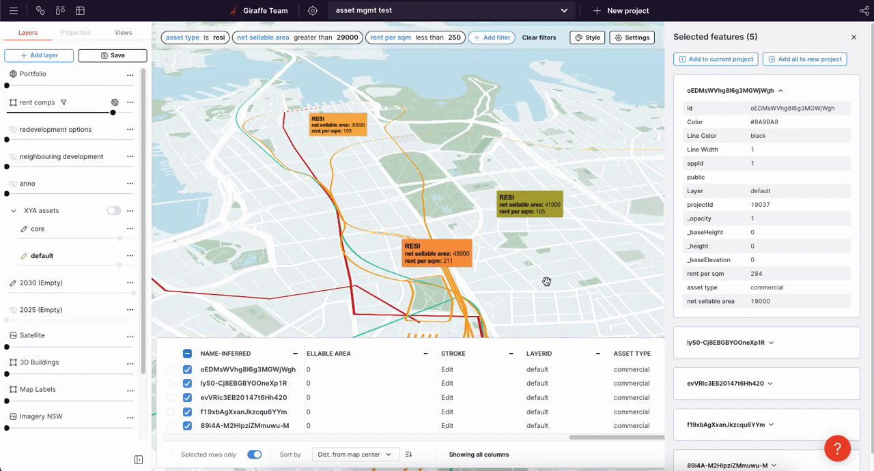
click(639, 300)
key(shift+super+4)
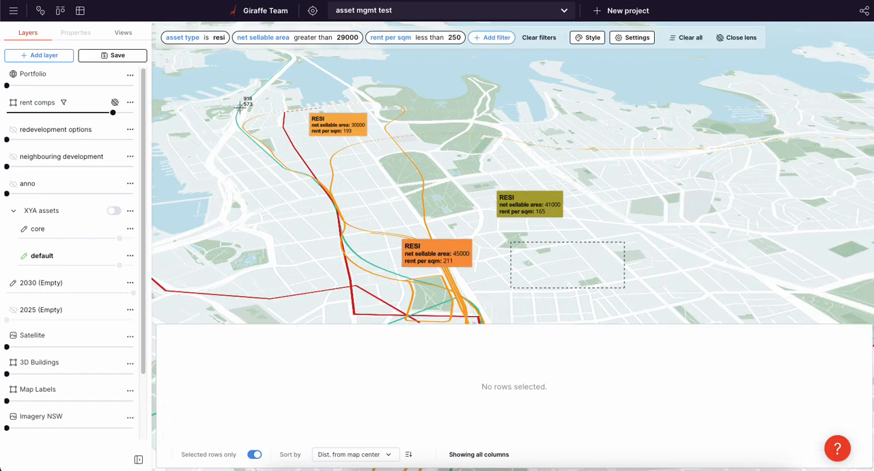
key(Escape)
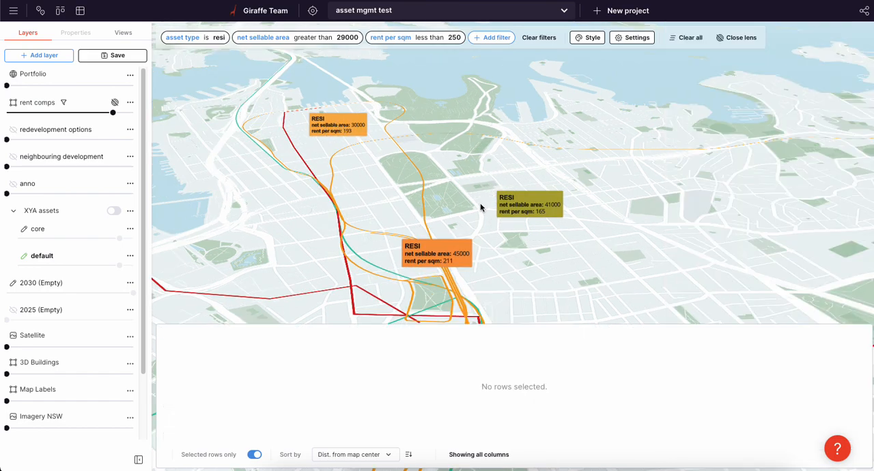